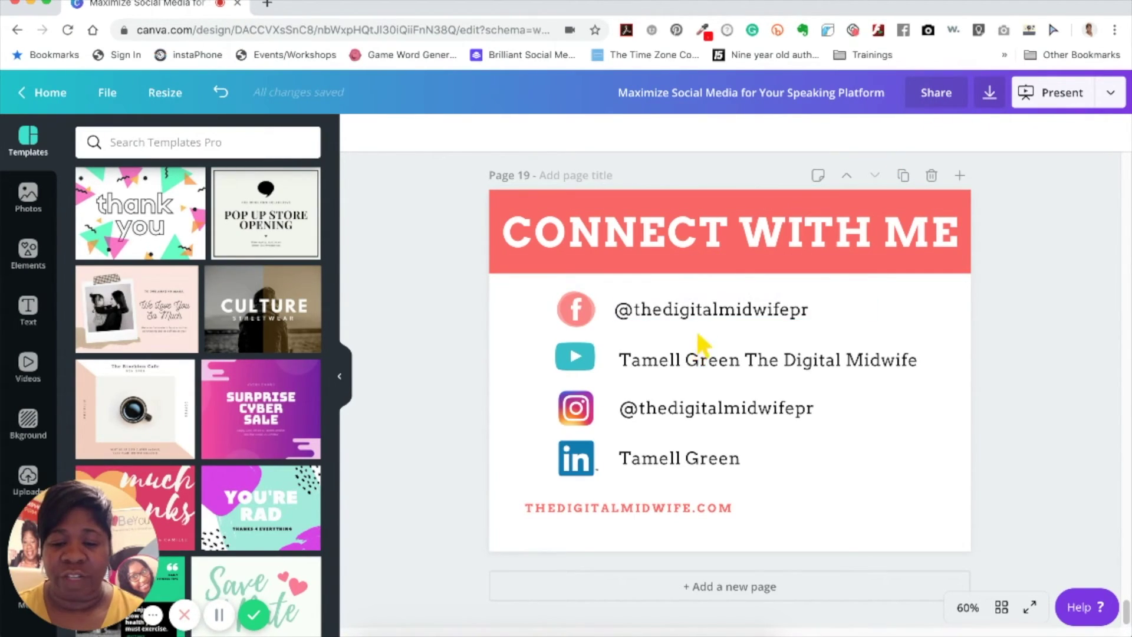
# Step: Review the Facebook, YouTube, Instagram and LinkedIn handle text boxes, then deselect them
pyautogui.click(709, 311)
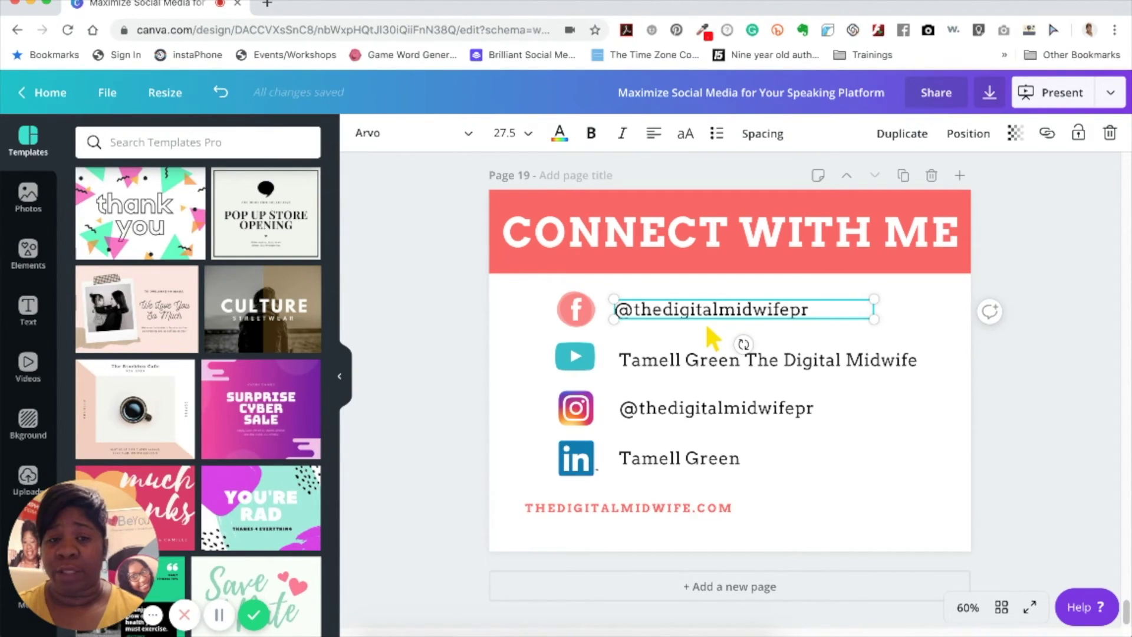
pyautogui.click(737, 363)
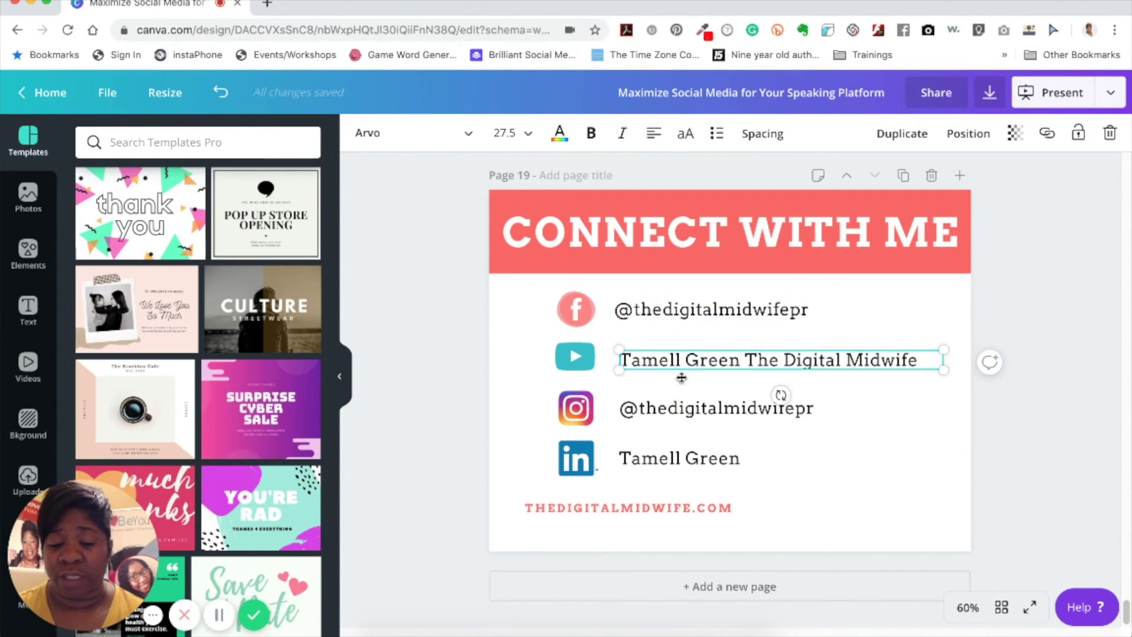
pyautogui.click(683, 413)
pyautogui.click(676, 458)
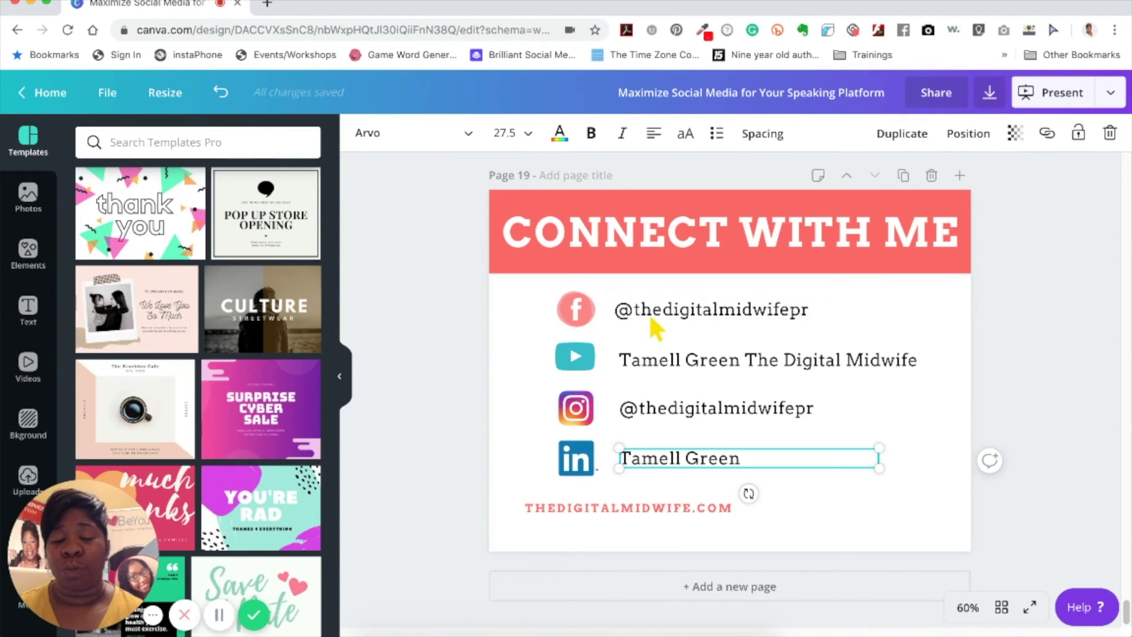
pyautogui.press('Escape')
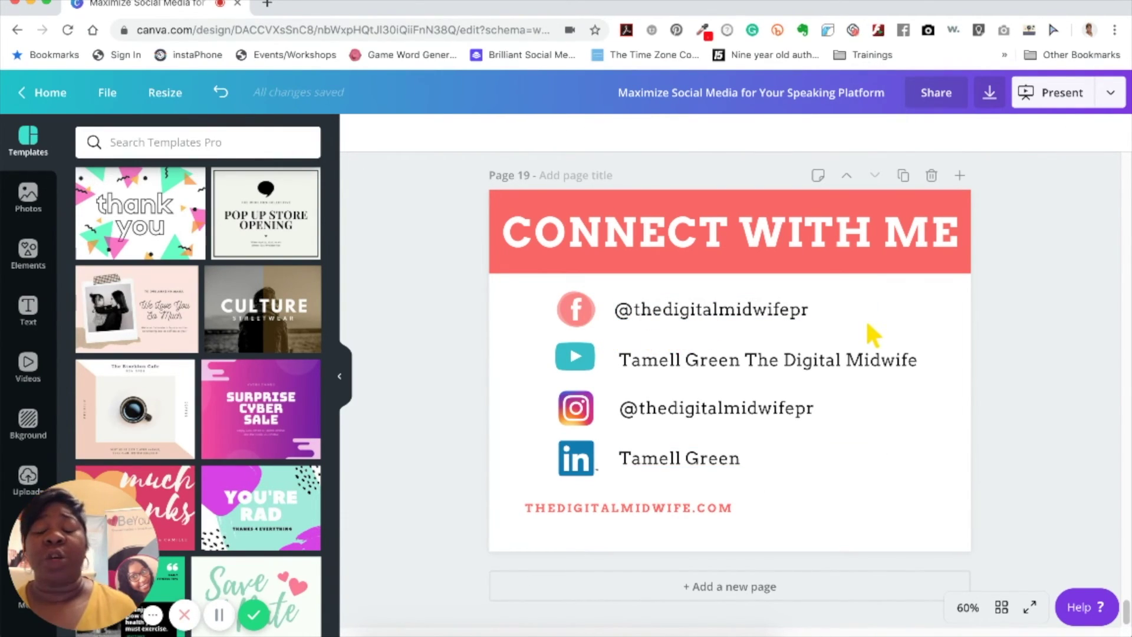
# Step: Link the Facebook icon to the Facebook profile URL by cutting and re-pasting it
pyautogui.click(575, 309)
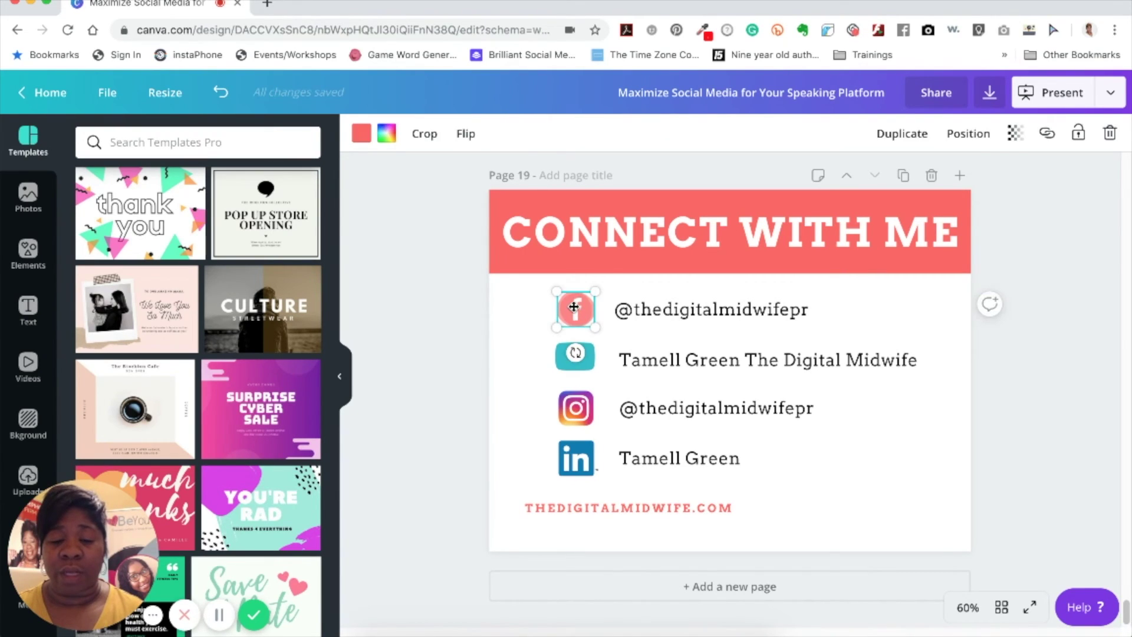
pyautogui.click(1047, 136)
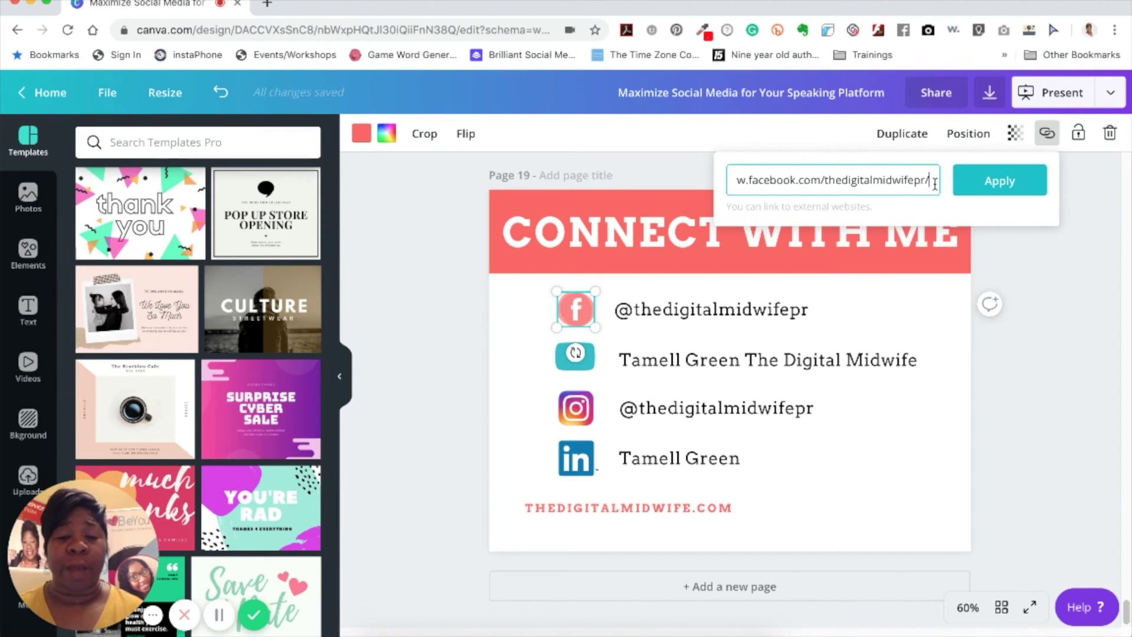
pyautogui.moveTo(930, 177); pyautogui.dragTo(713, 182)
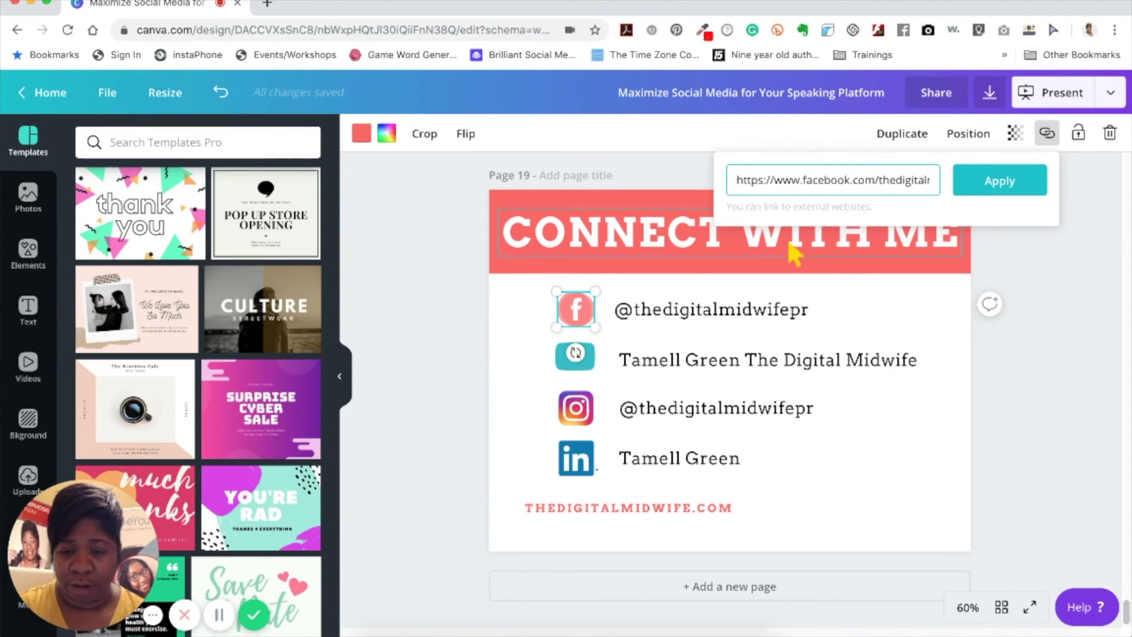
pyautogui.tripleClick(783, 177)
pyautogui.rightClick(784, 177)
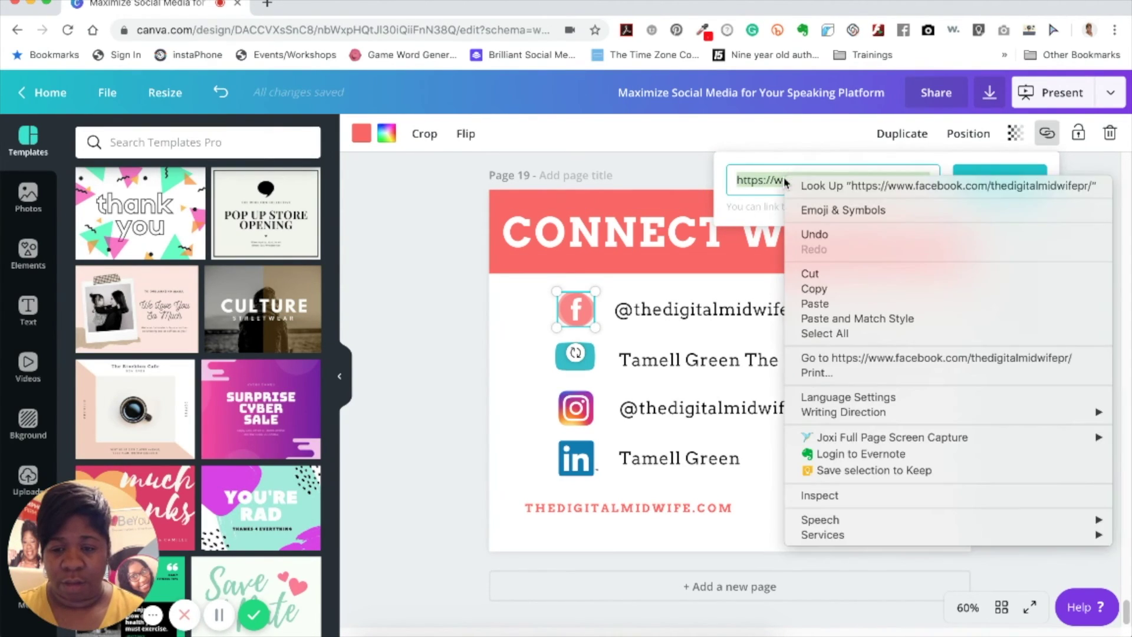
pyautogui.click(810, 274)
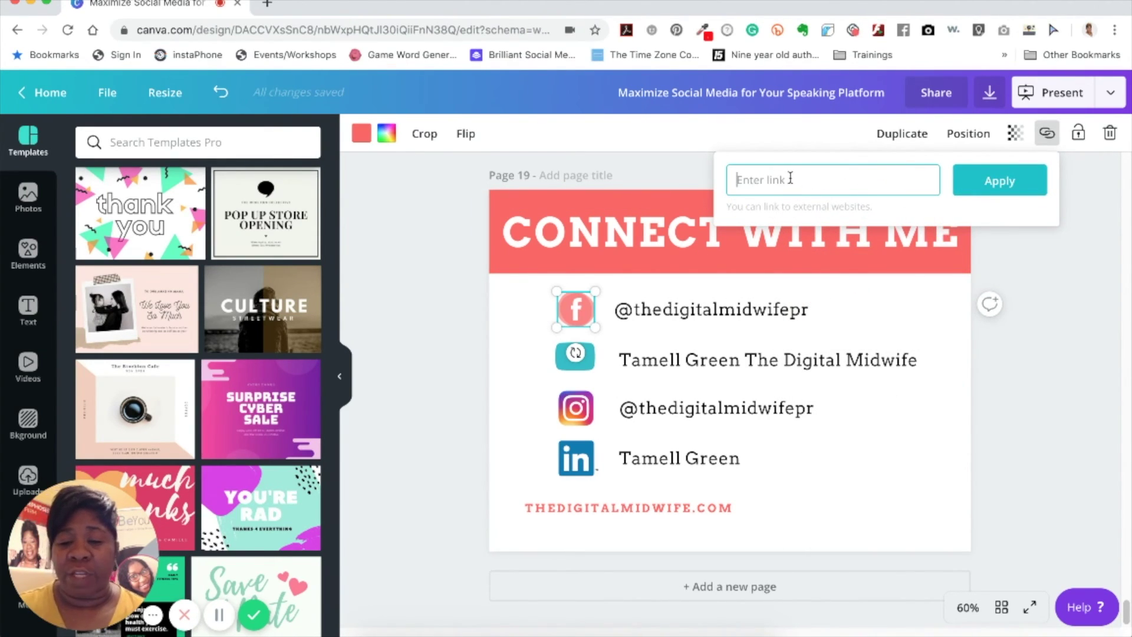
pyautogui.press('super+v')
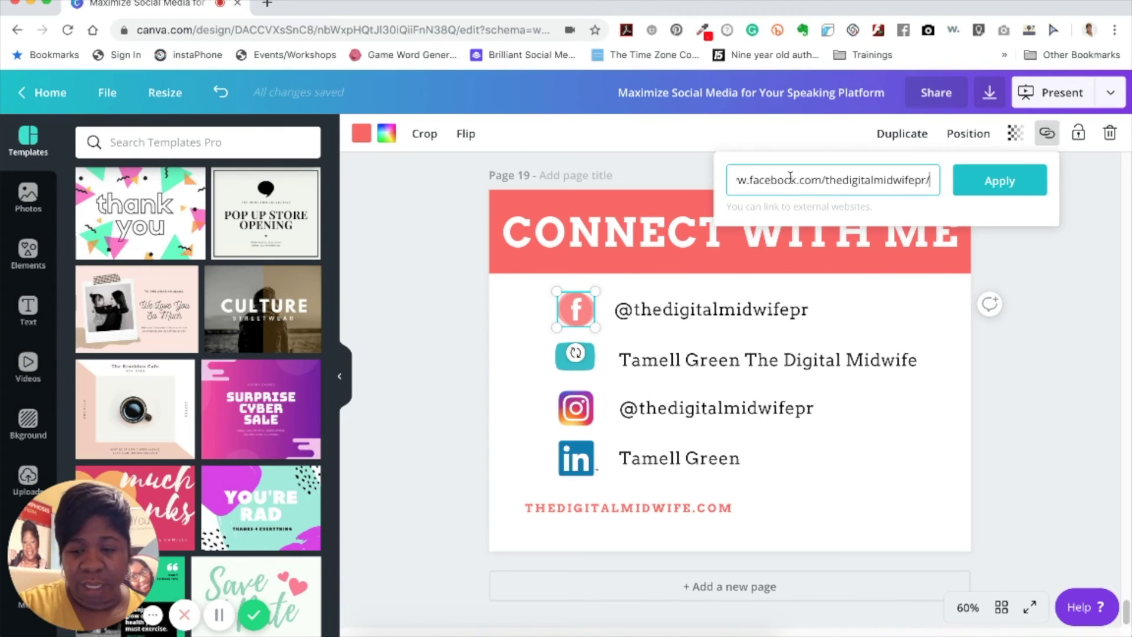
pyautogui.click(999, 182)
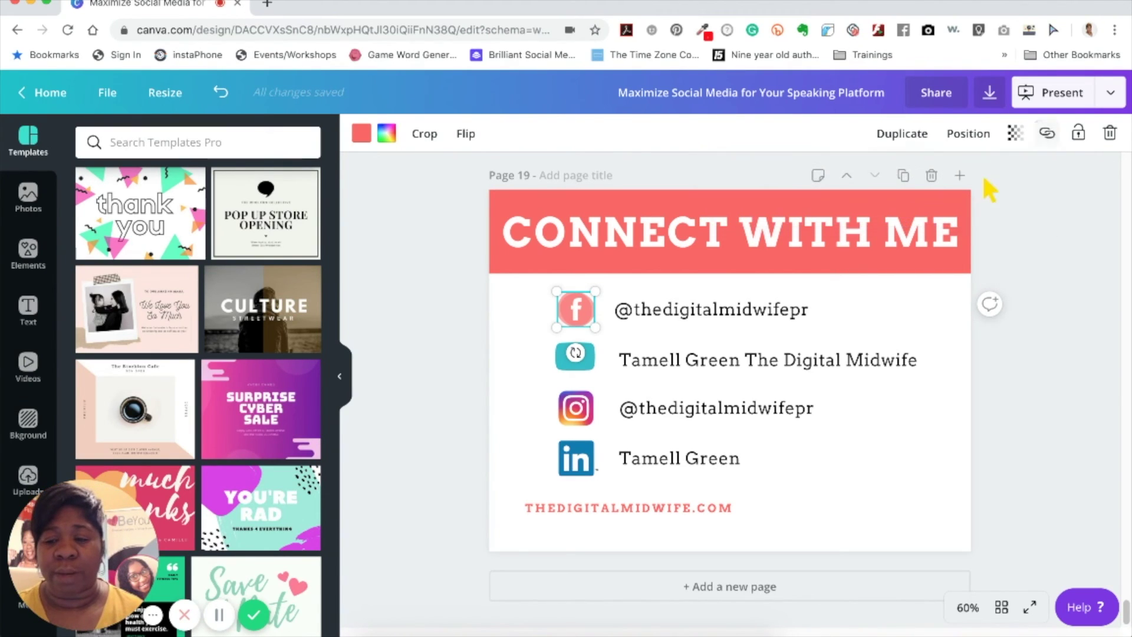
pyautogui.click(575, 309)
# Step: Confirm the Facebook icon's link and apply the same Facebook URL to the handle text
pyautogui.click(1046, 133)
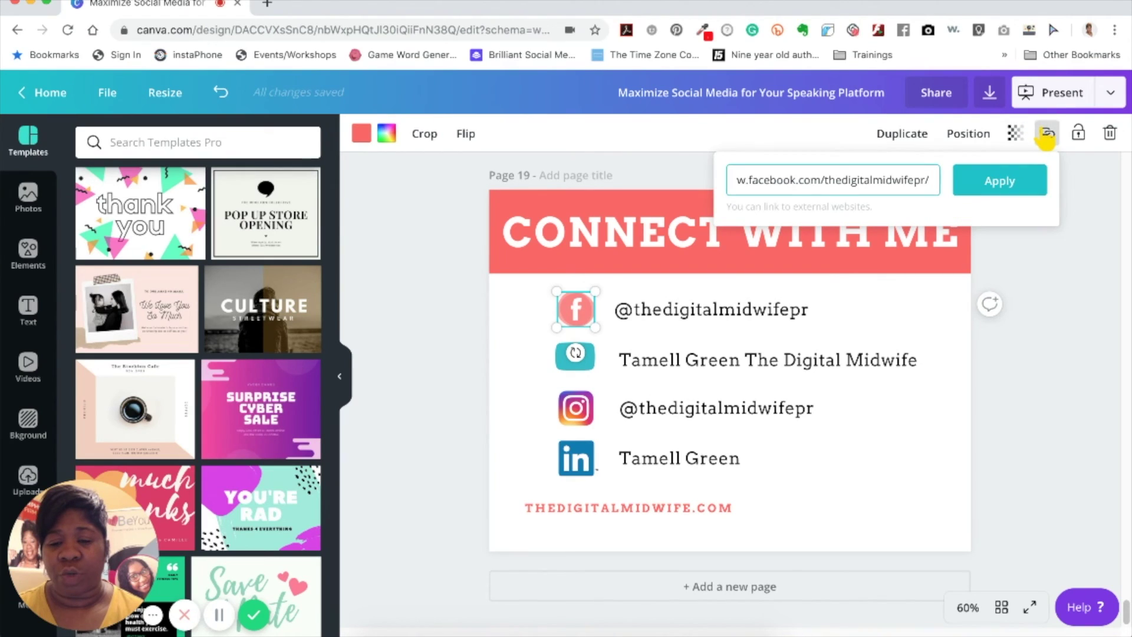
pyautogui.click(1055, 250)
pyautogui.click(737, 312)
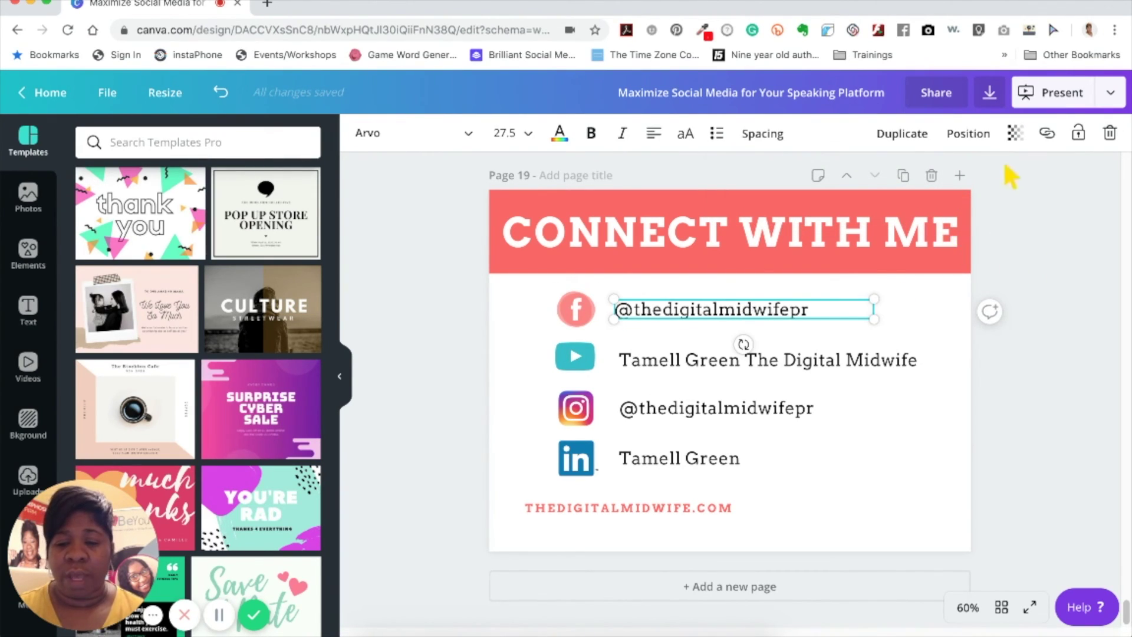
pyautogui.click(1046, 133)
pyautogui.click(970, 189)
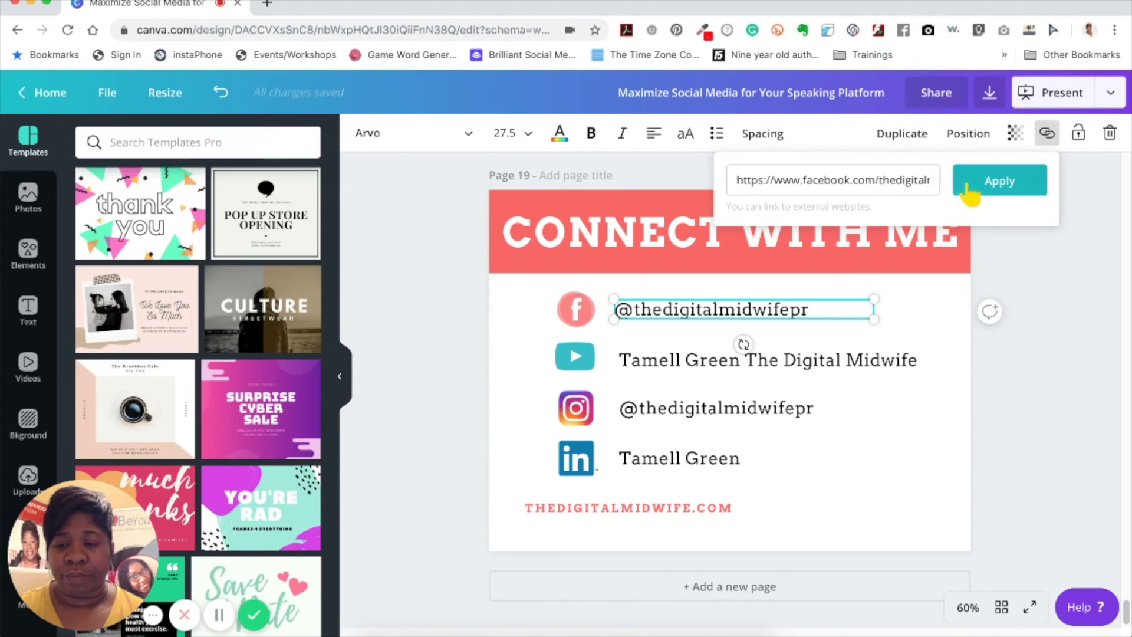
# Step: Copy the YouTube channel URL from the YouTube text box's existing link
pyautogui.click(575, 355)
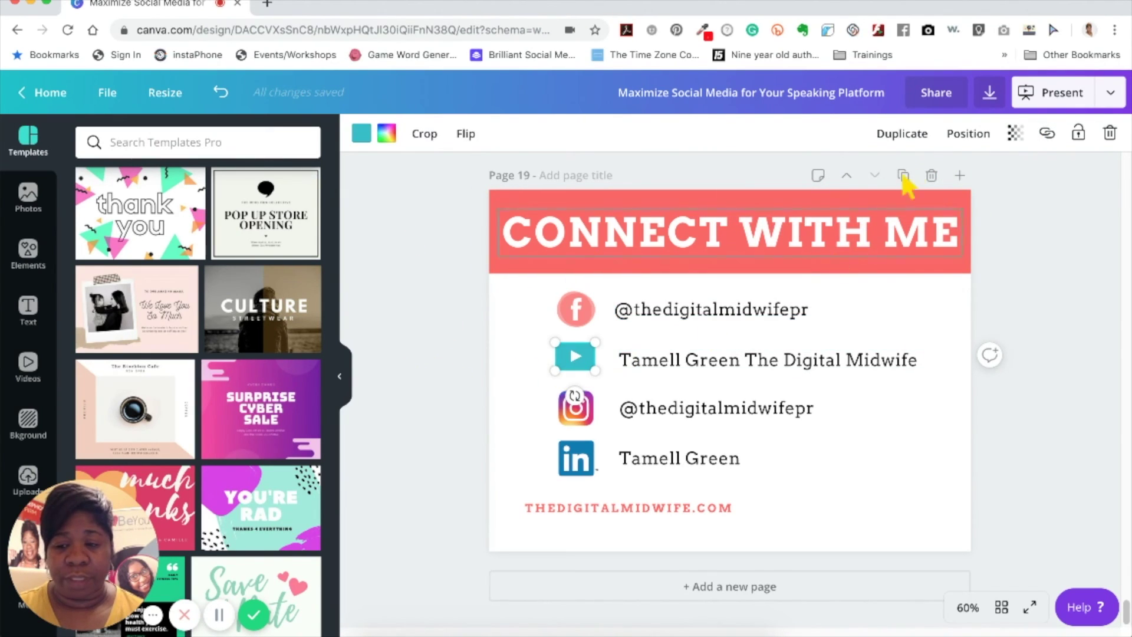
pyautogui.click(1046, 133)
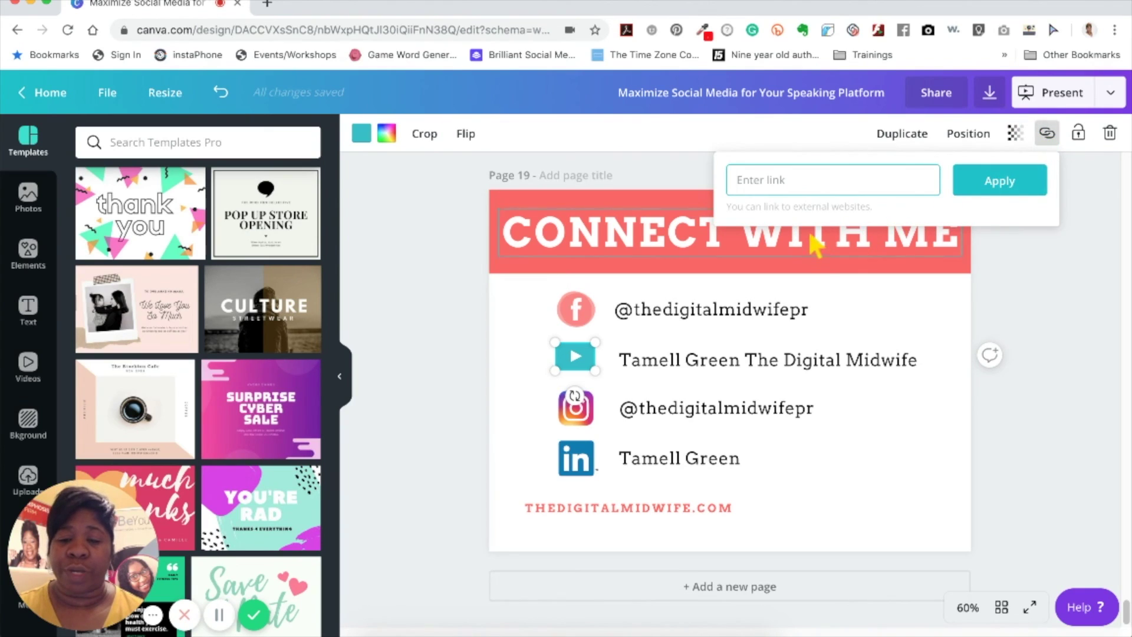
pyautogui.click(744, 363)
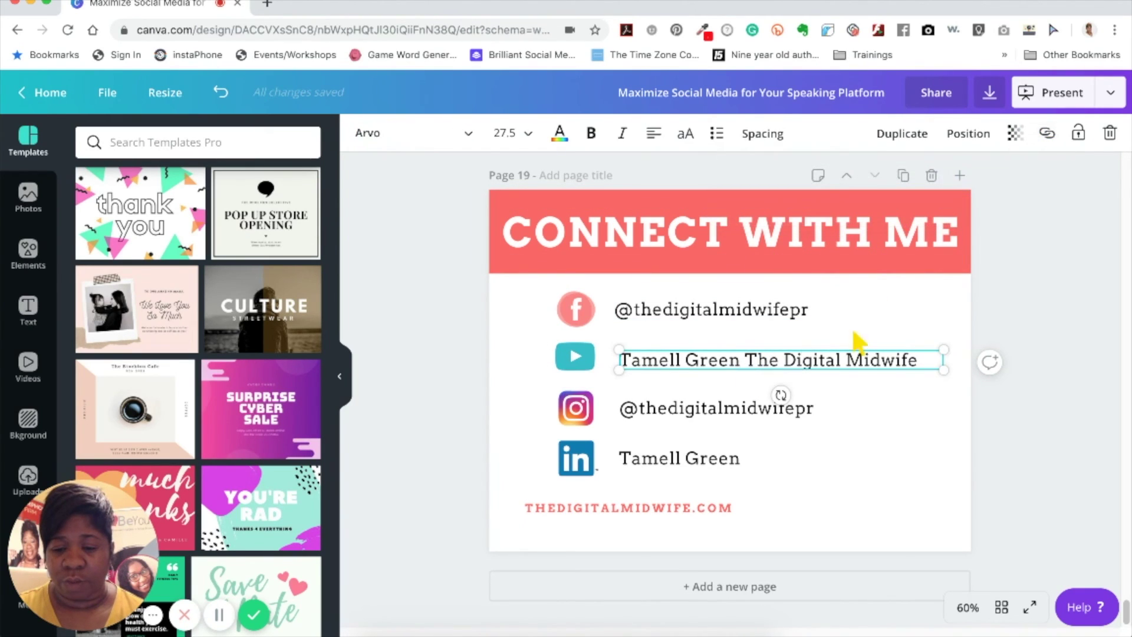
pyautogui.click(1047, 139)
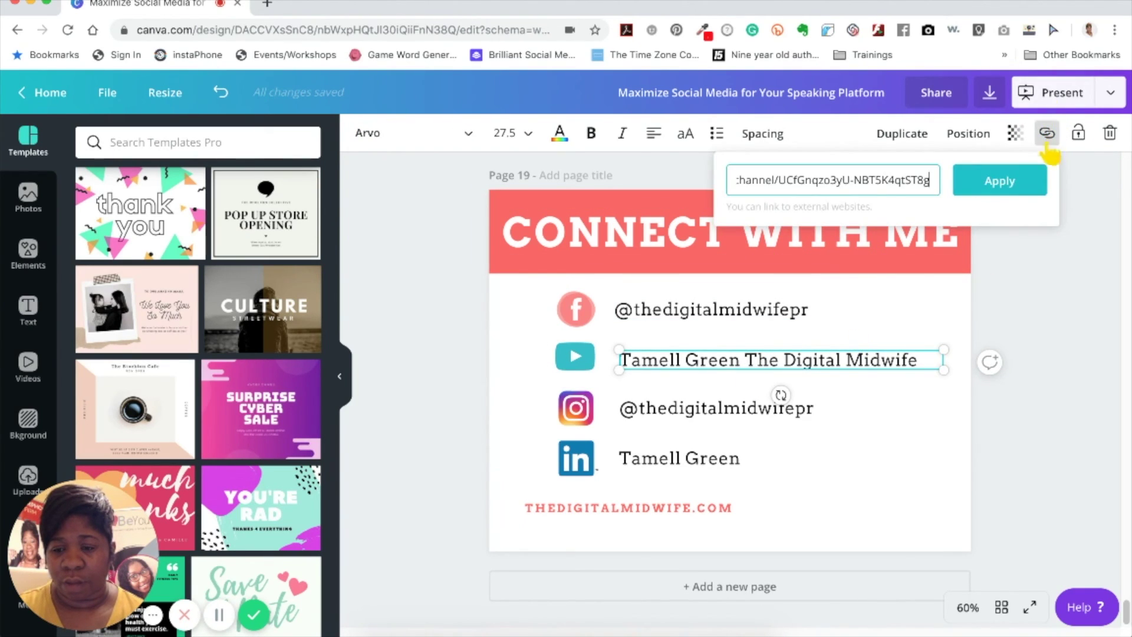
pyautogui.tripleClick(864, 181)
pyautogui.rightClick(862, 184)
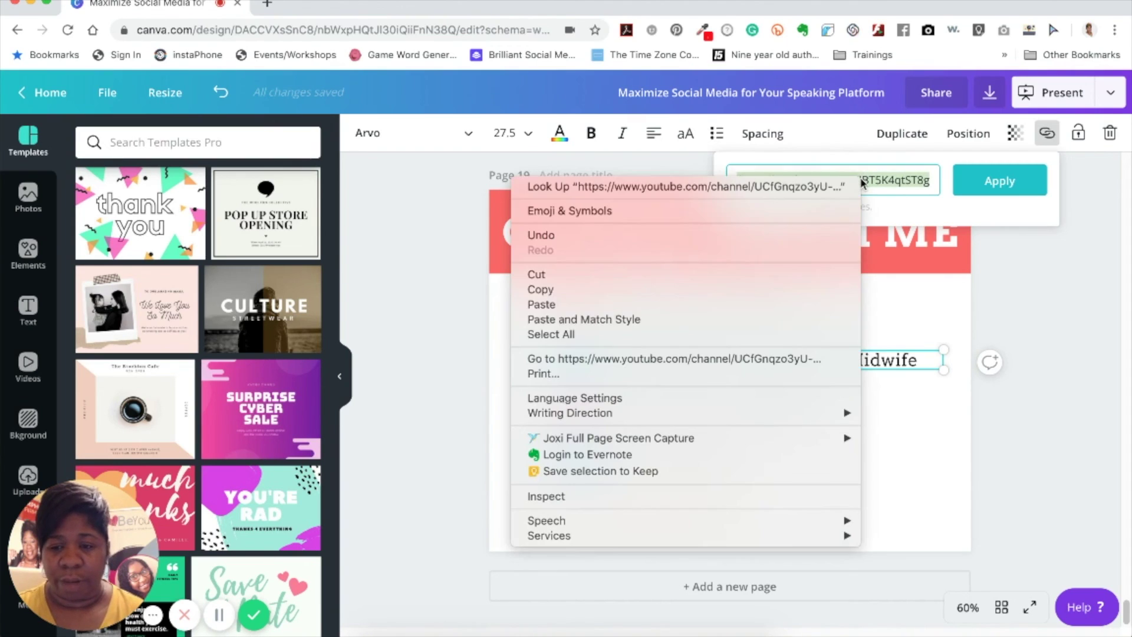
pyautogui.click(696, 289)
pyautogui.click(995, 186)
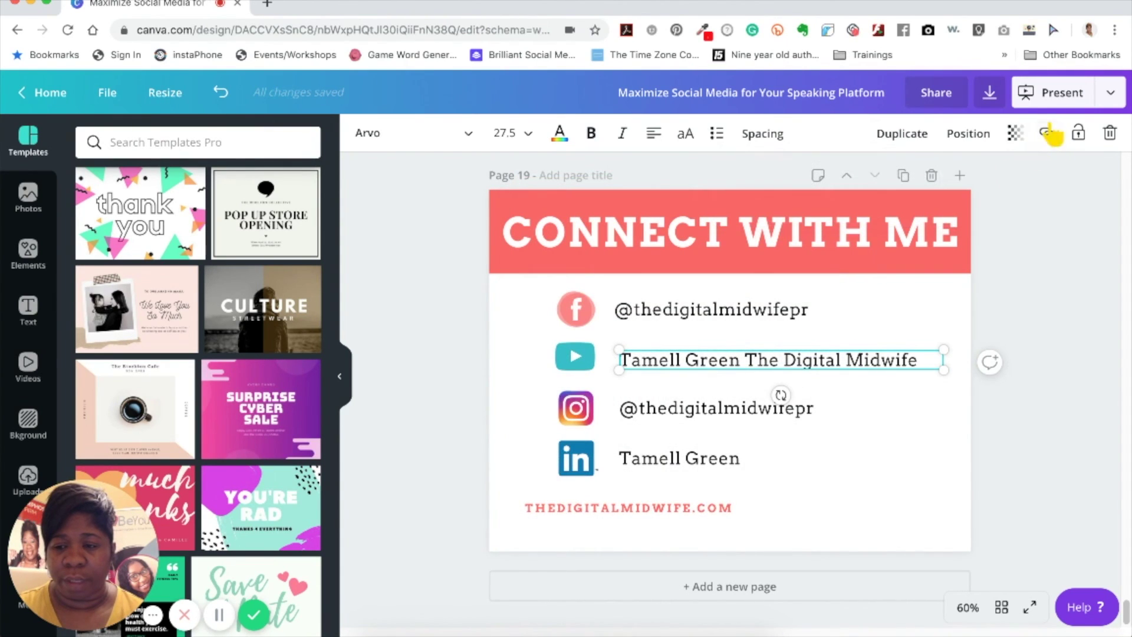
# Step: Paste the YouTube channel URL as the YouTube icon's link and apply it
pyautogui.click(573, 358)
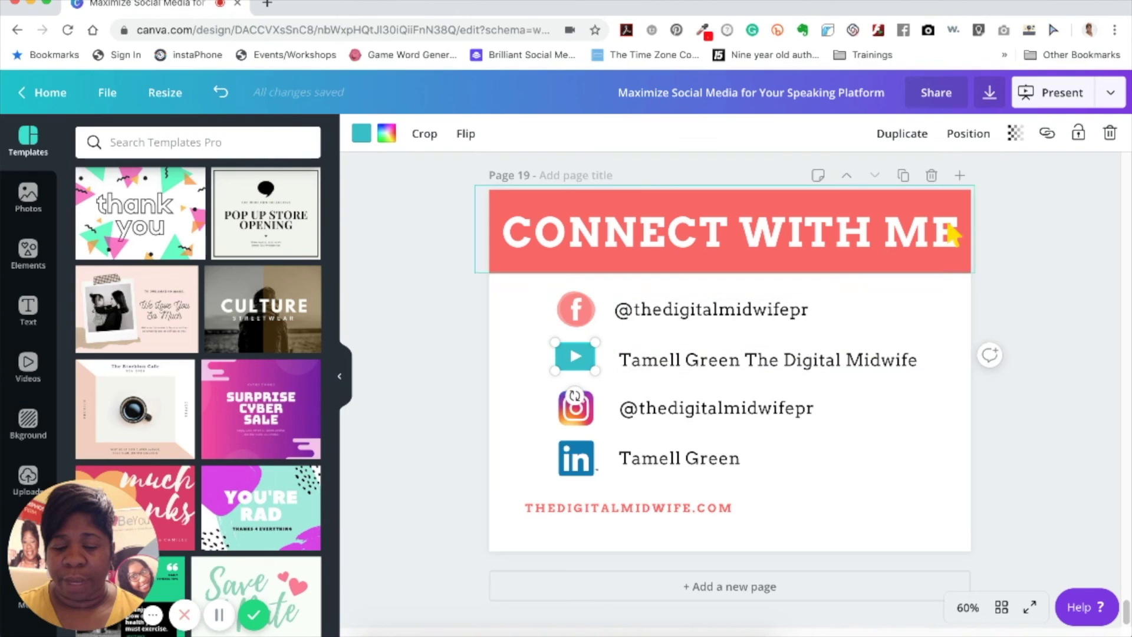
pyautogui.click(1047, 134)
pyautogui.press('super+v')
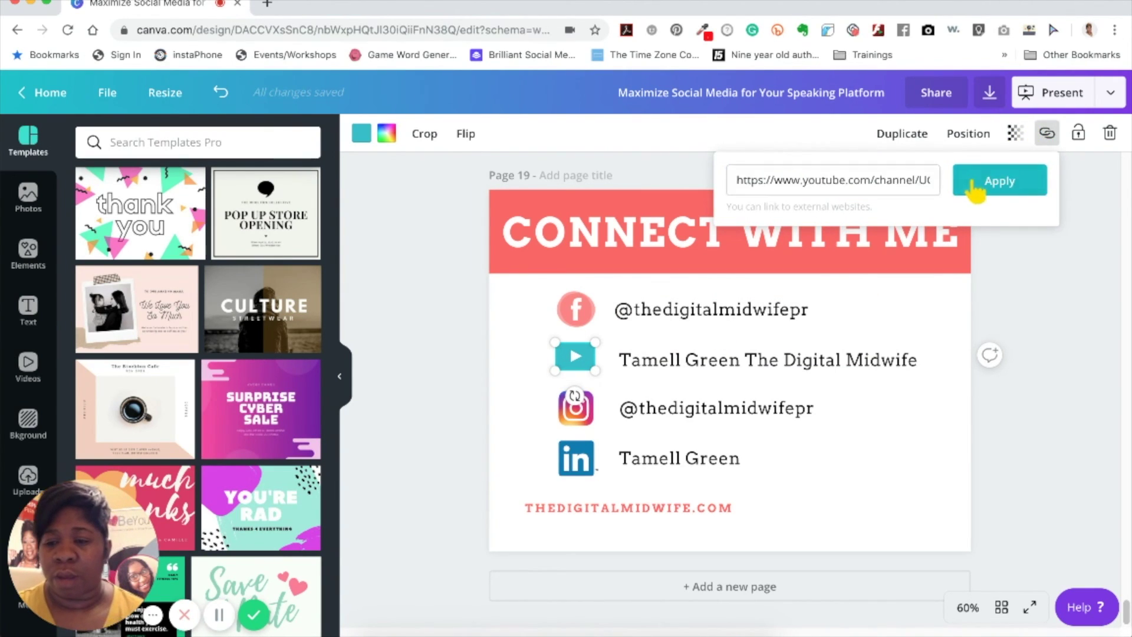
pyautogui.click(976, 187)
pyautogui.click(1009, 253)
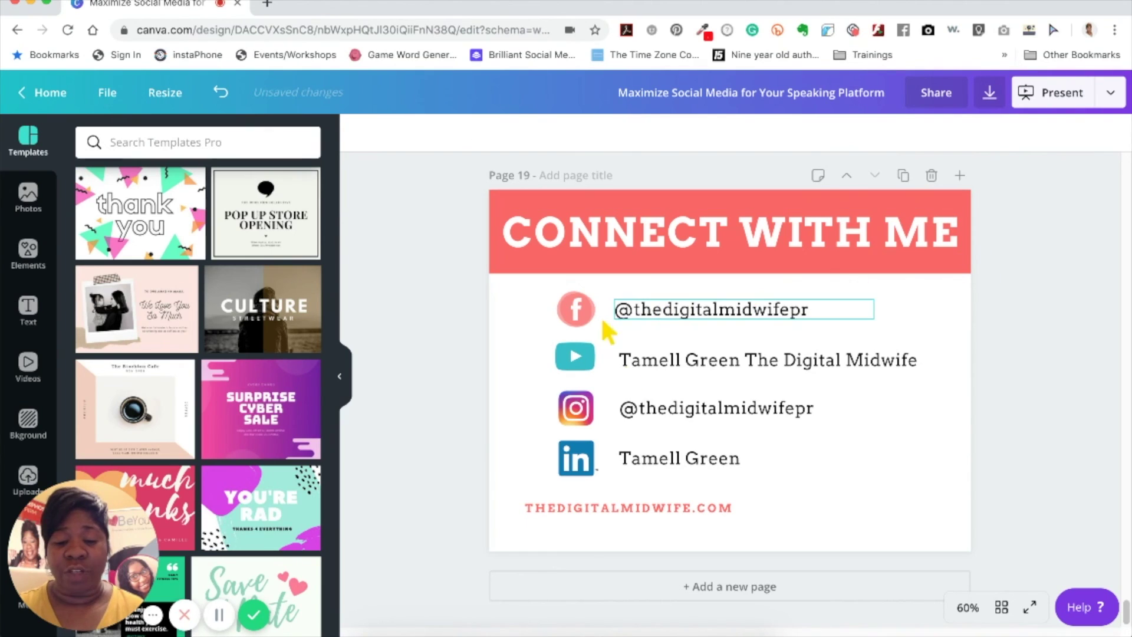